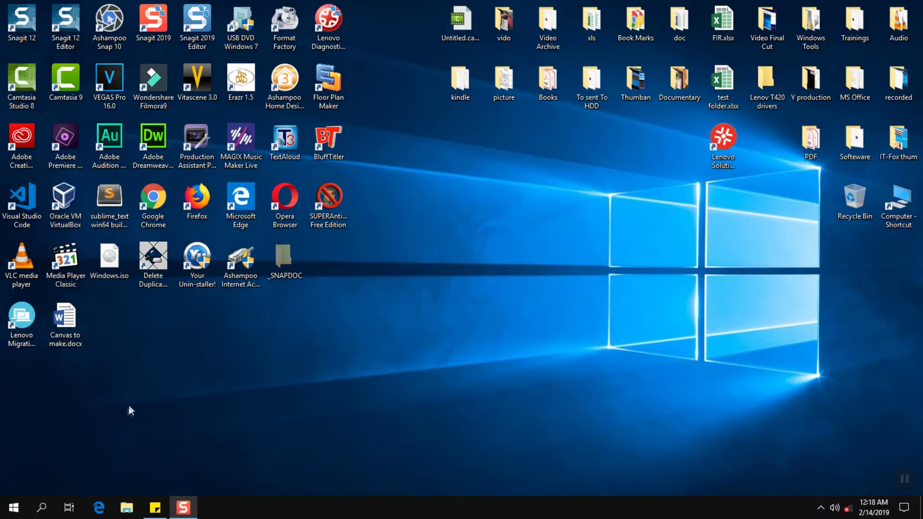
Search Windows for "device manager", open Device Manager and enlarge its window
left_click(42, 508)
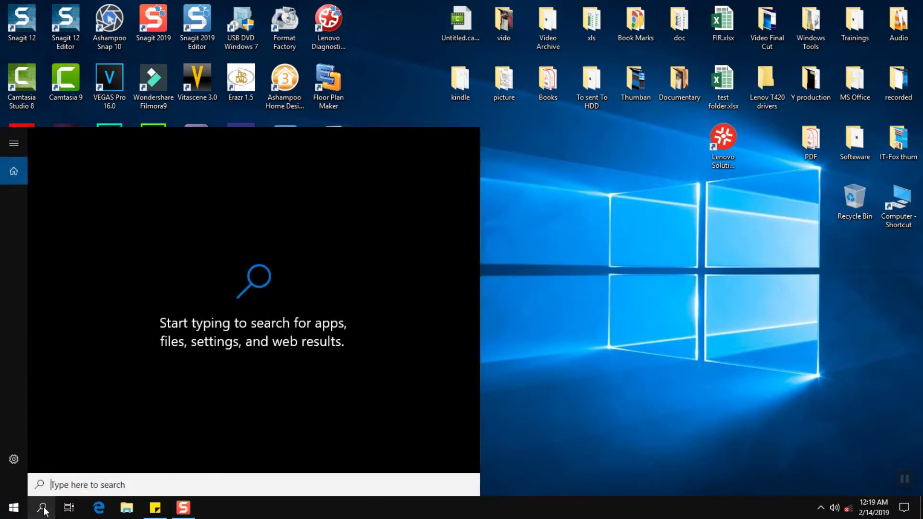
type("device ")
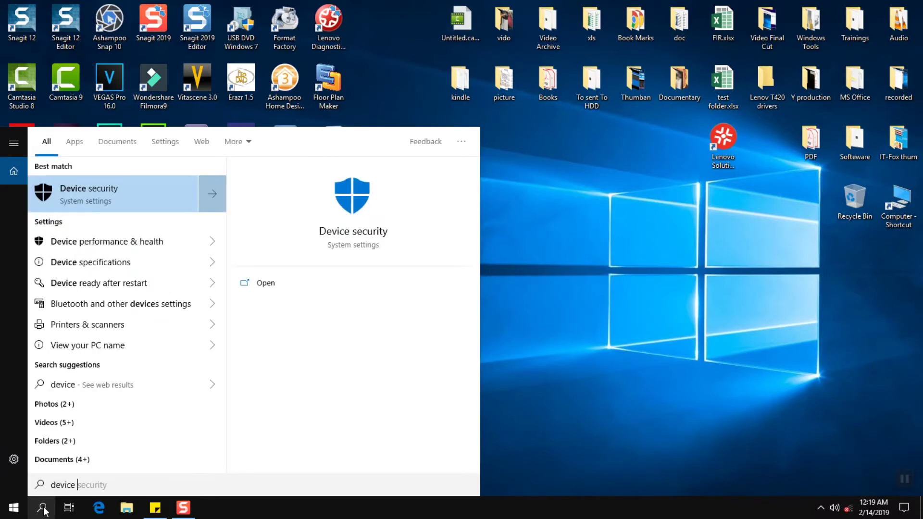
type("manager")
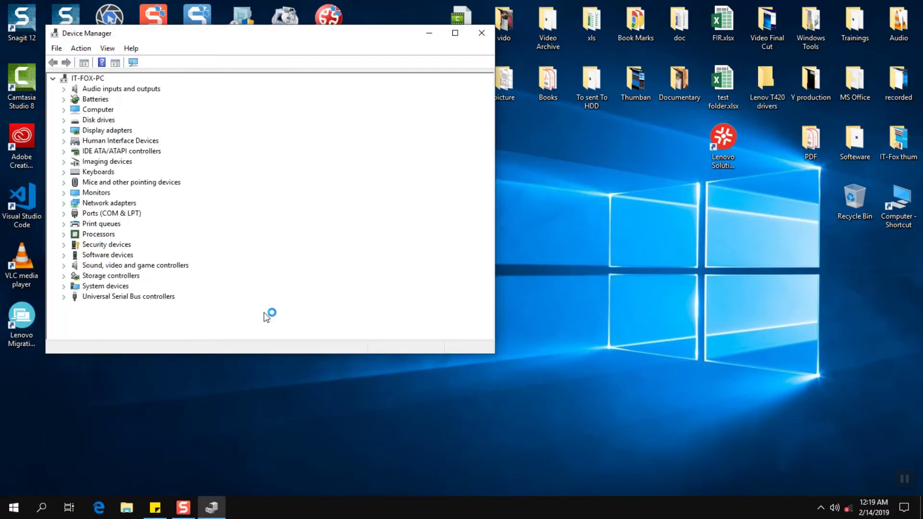
left_click_drag(495, 355, 638, 368)
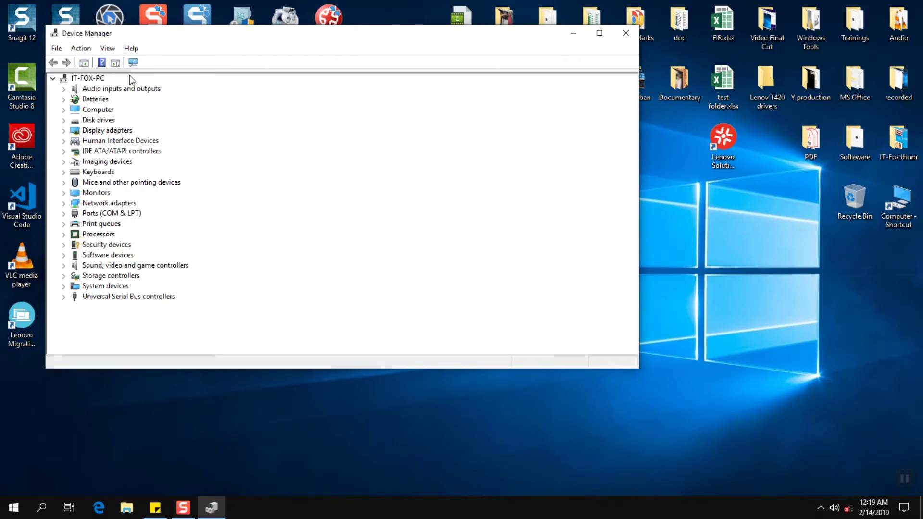
Look through the devices under Audio inputs and outputs, collapse the category and scan for hardware changes
left_click(66, 89)
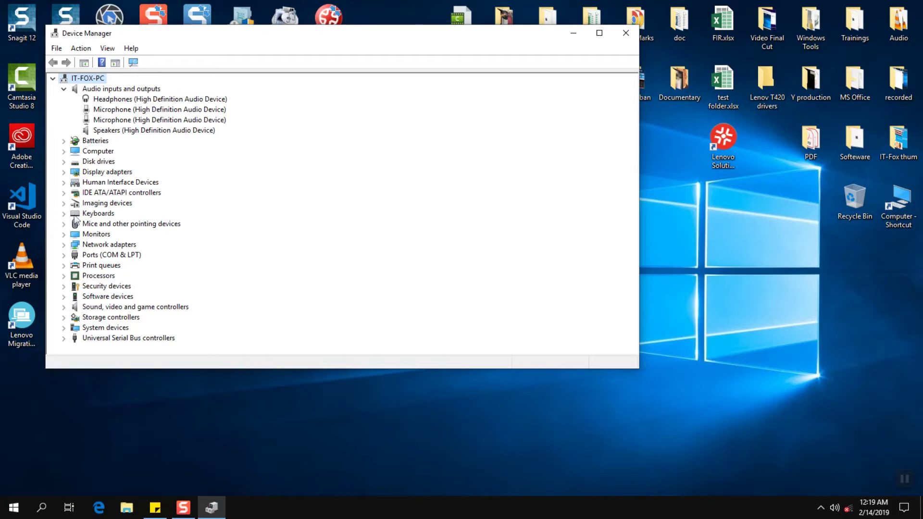
left_click(63, 89)
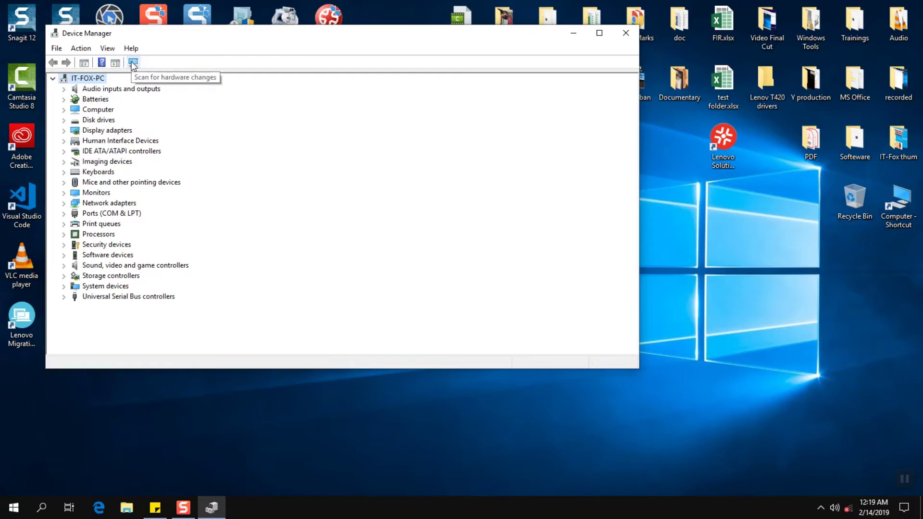
left_click(133, 63)
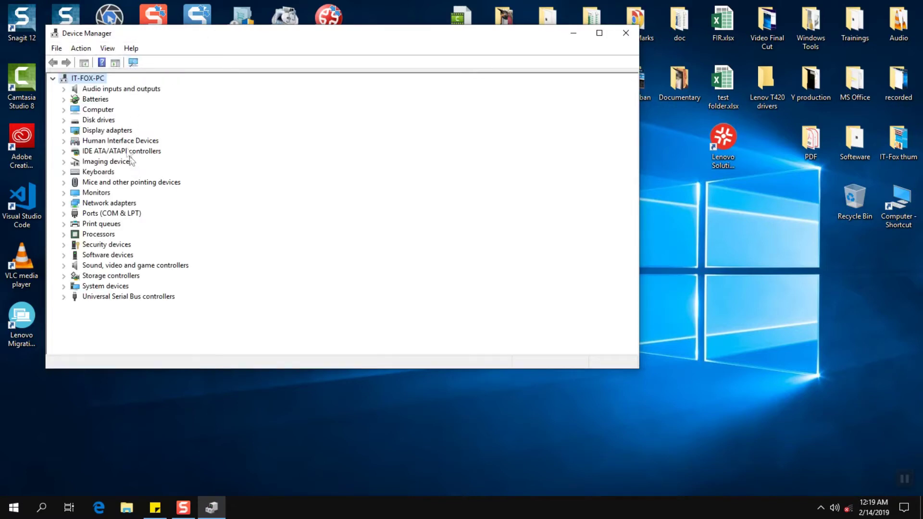
Start a driver update for the Headphones (High Definition Audio Device) under Audio inputs and outputs
left_click(100, 90)
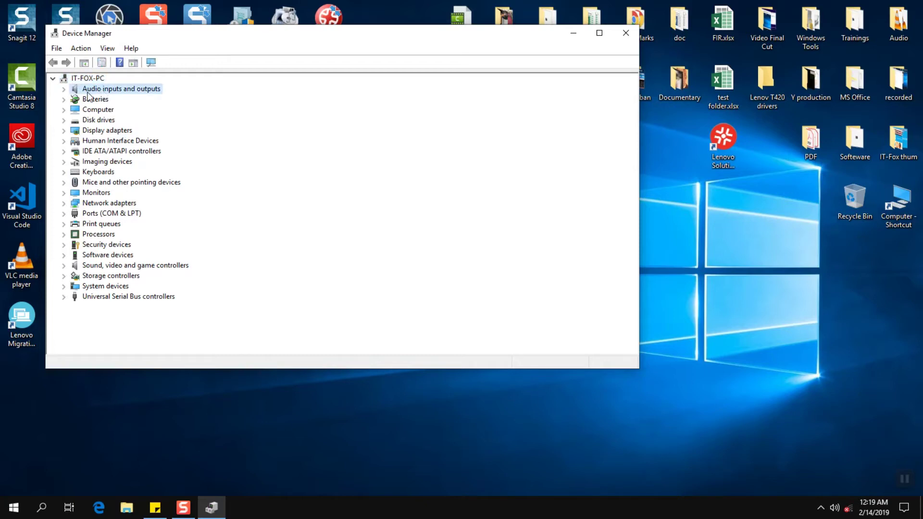
left_click(64, 89)
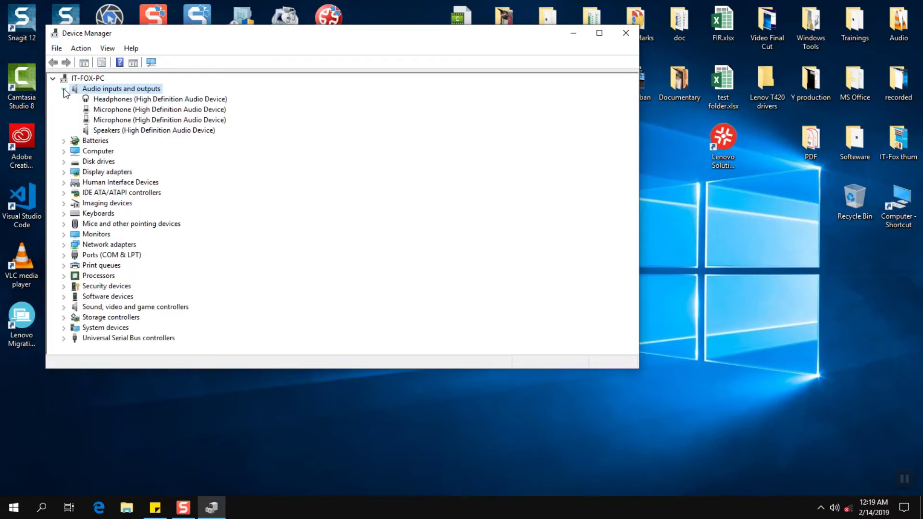
left_click(104, 102)
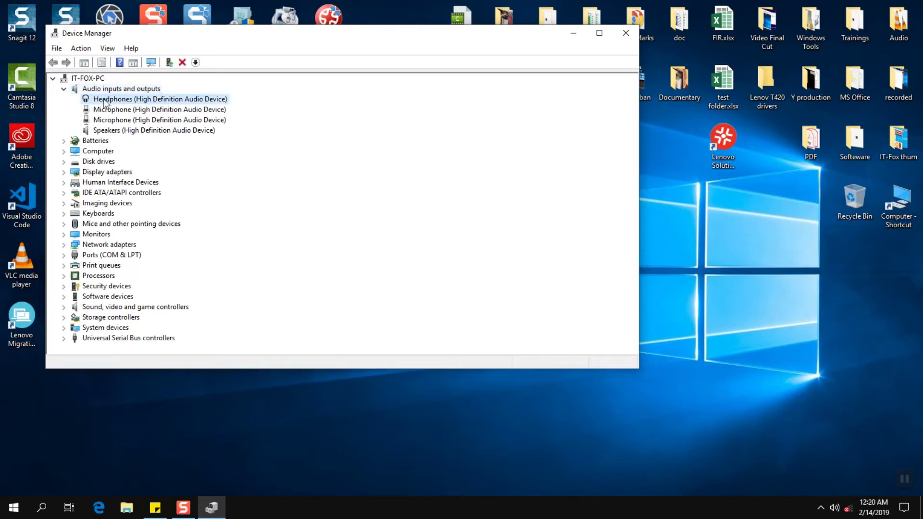
right_click(133, 102)
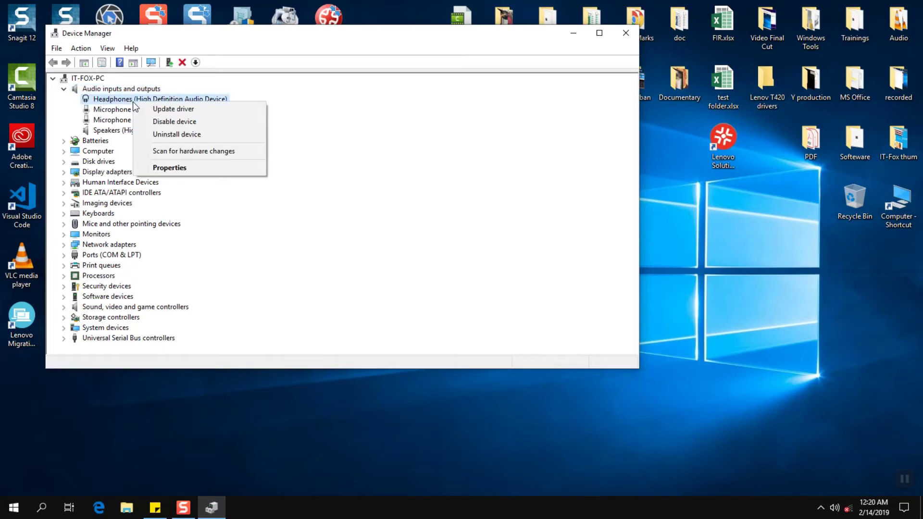
left_click(160, 108)
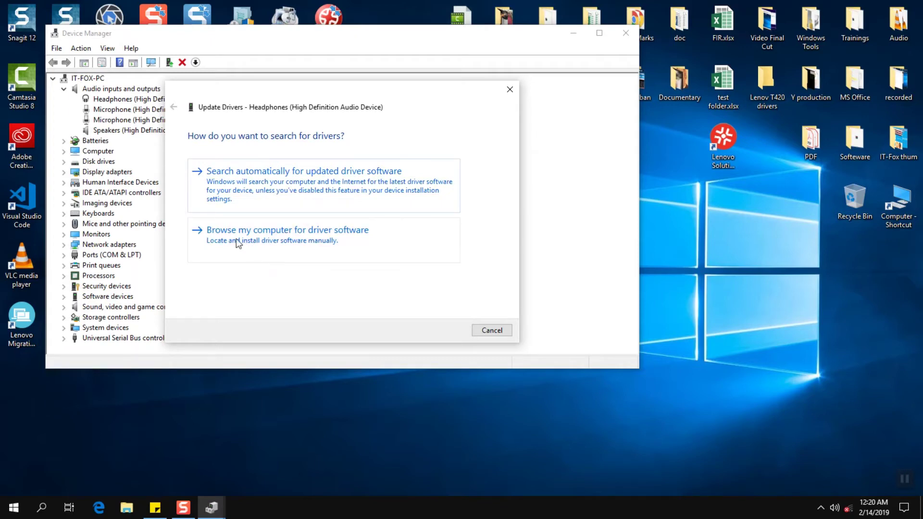
Try browsing the computer for driver software in the Lenov T420 drivers folder, cancel and return to the search options
left_click(260, 240)
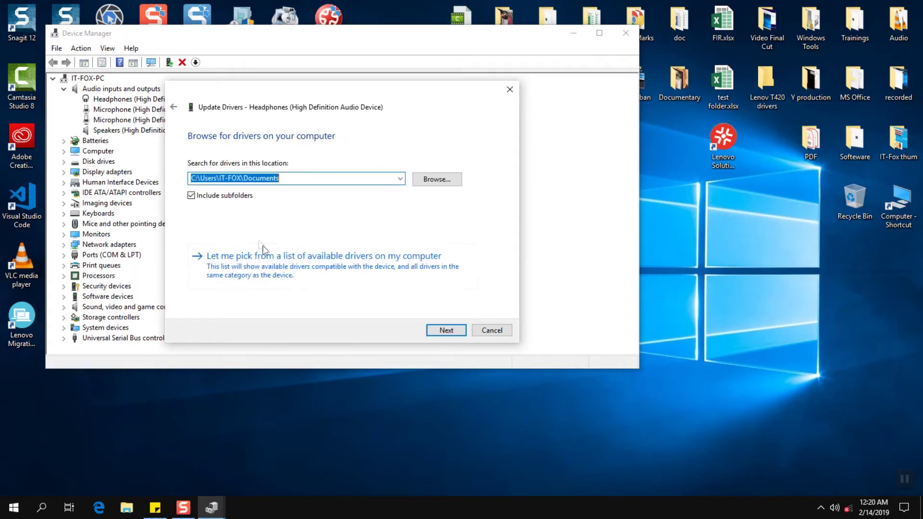
left_click(451, 180)
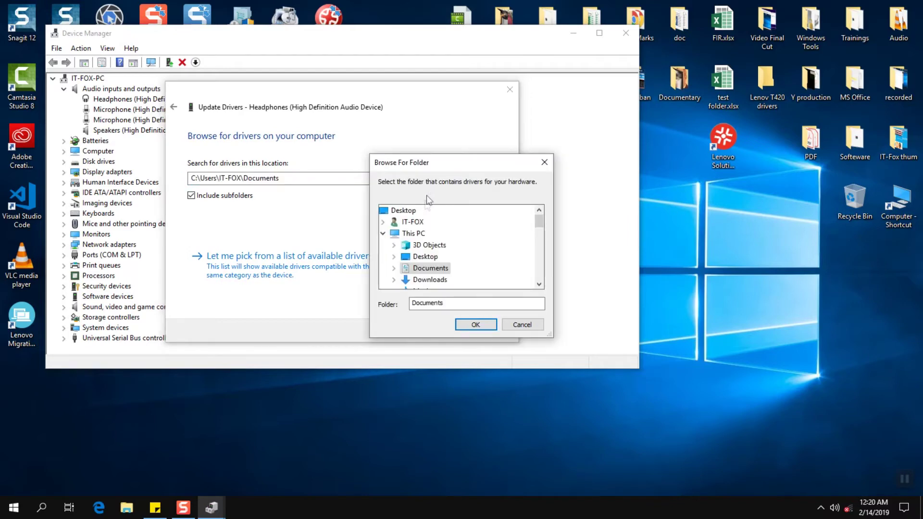
left_click(384, 233)
scroll(443, 243, "down", 6)
scroll(443, 243, "up", 1)
scroll(443, 242, "up", 1)
left_click(430, 258)
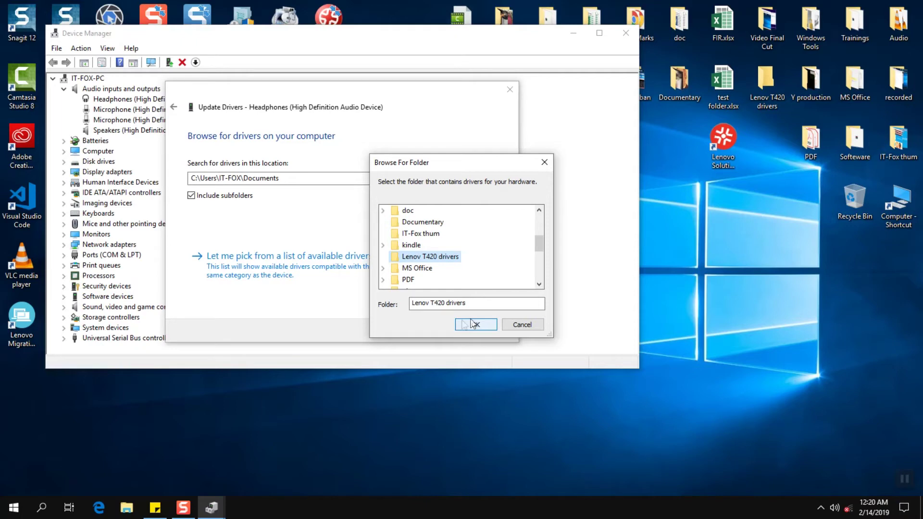
scroll(418, 265, "up", 3)
scroll(425, 266, "down", 3)
scroll(426, 267, "down", 5)
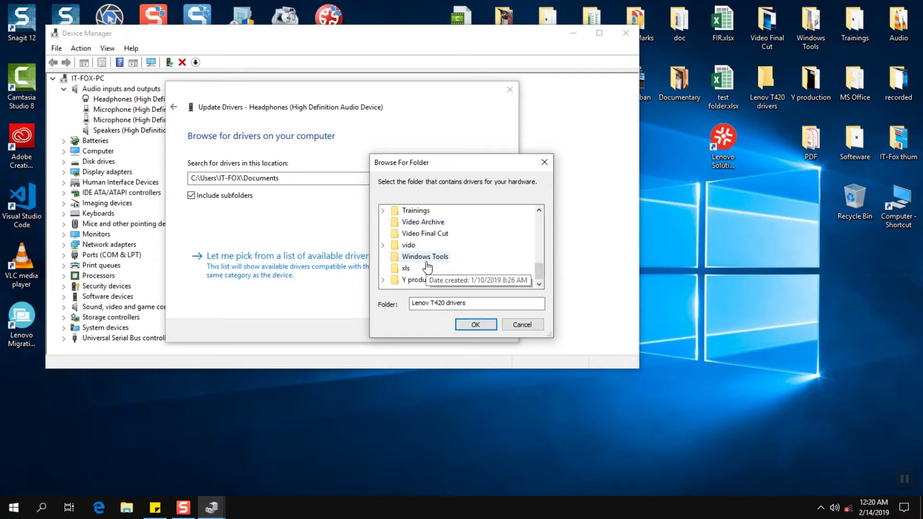
scroll(485, 281, "up", 3)
left_click(522, 325)
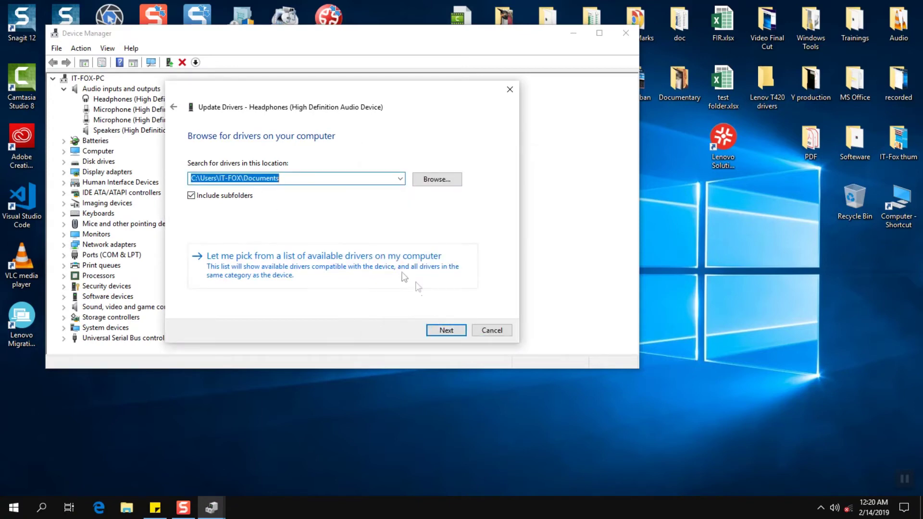
left_click(172, 106)
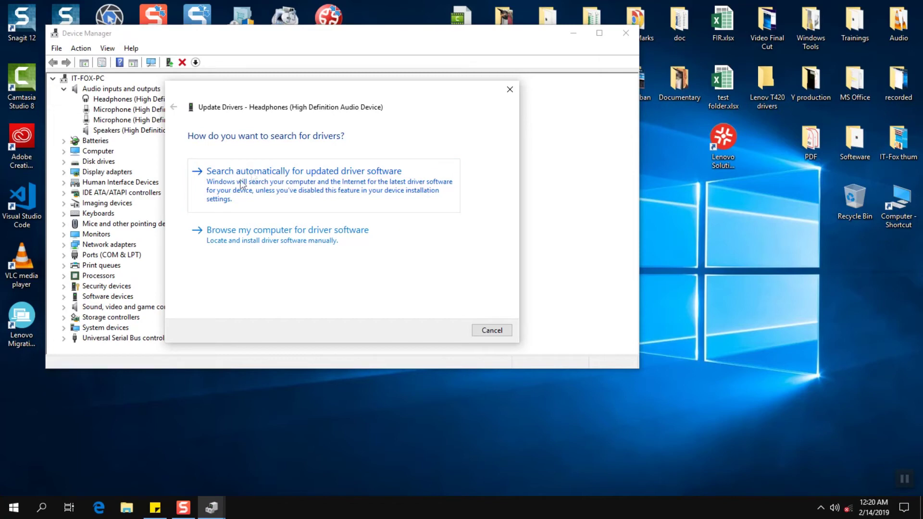
Search automatically for updated headphone driver software and close the update wizard
left_click(328, 184)
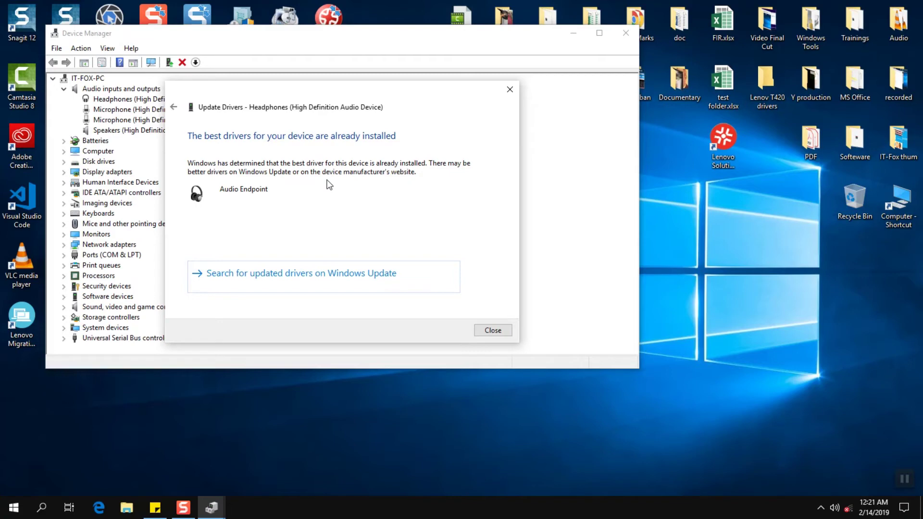
left_click(510, 90)
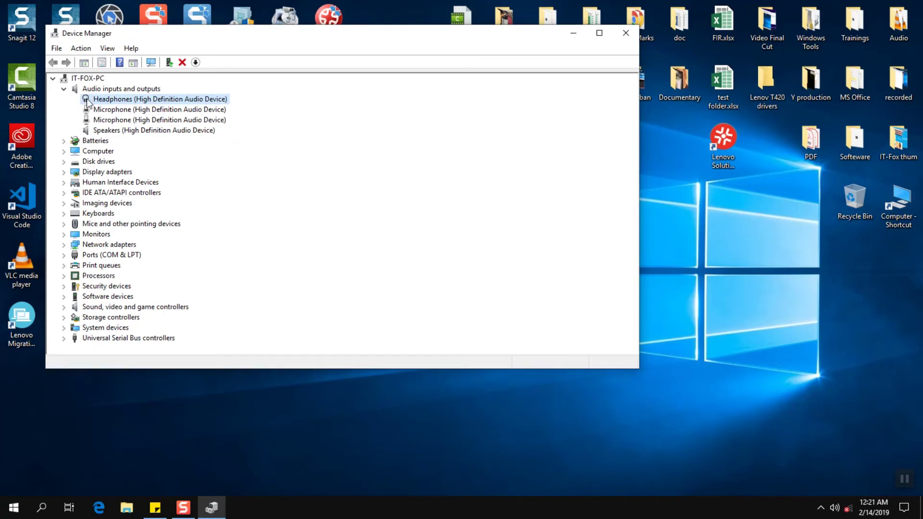
Inspect the headphones' driver information in their properties and show the Compatible Ids property in the device details
right_click(117, 100)
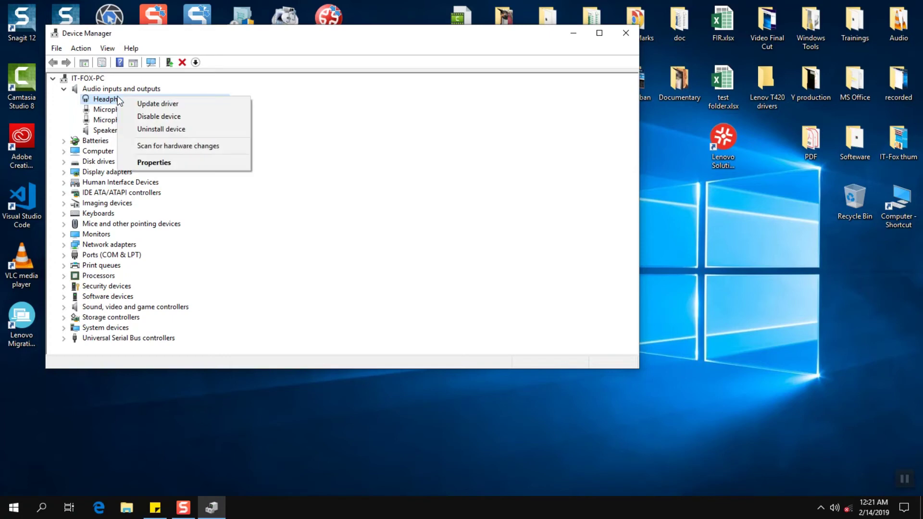
left_click(151, 163)
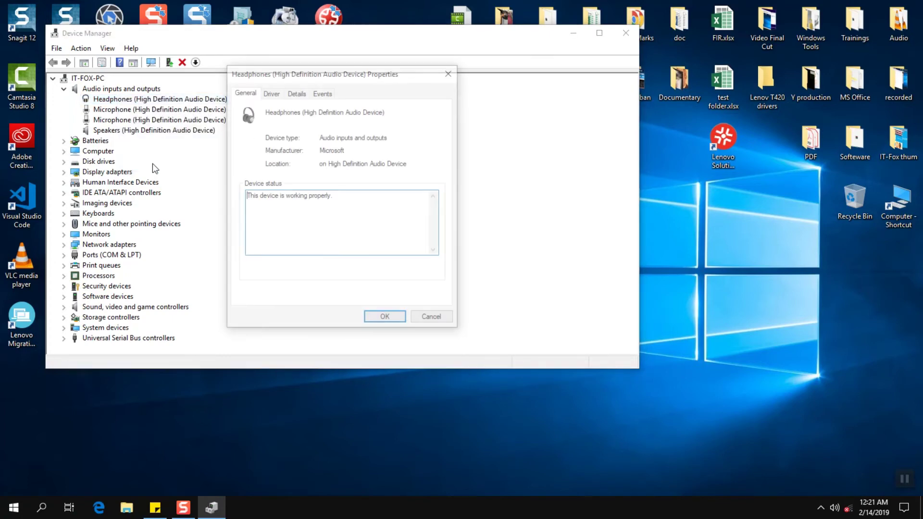
left_click(273, 94)
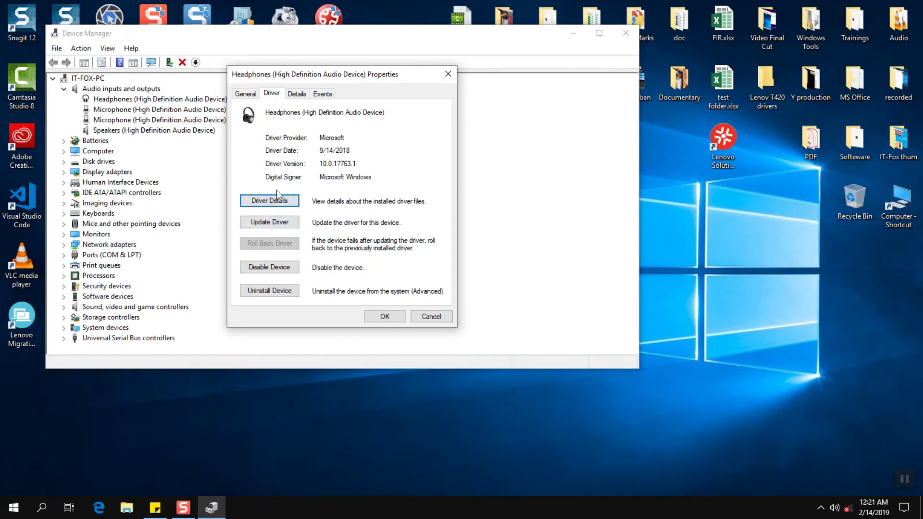
left_click(297, 94)
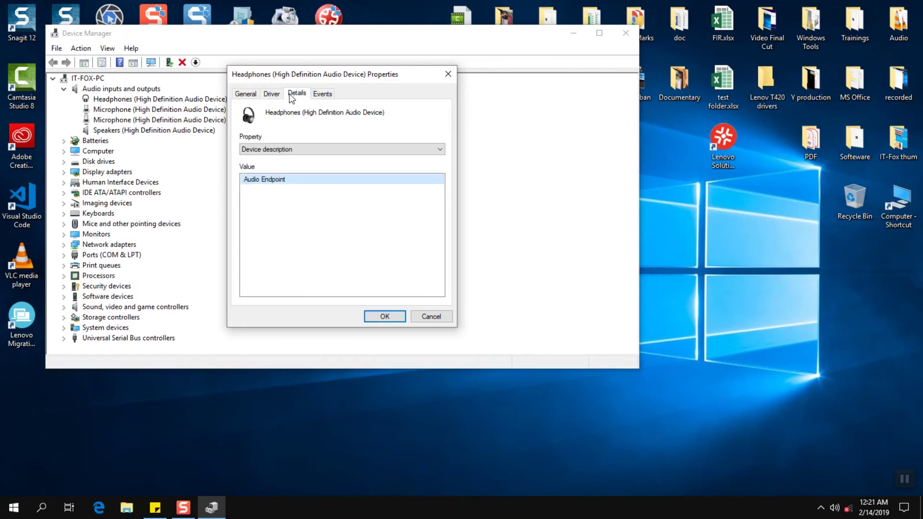
left_click(293, 150)
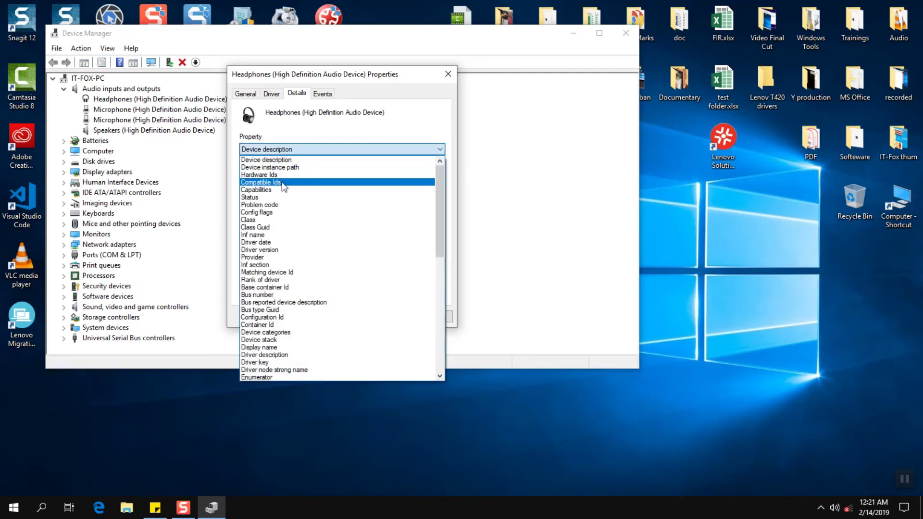
left_click(281, 182)
left_click(281, 151)
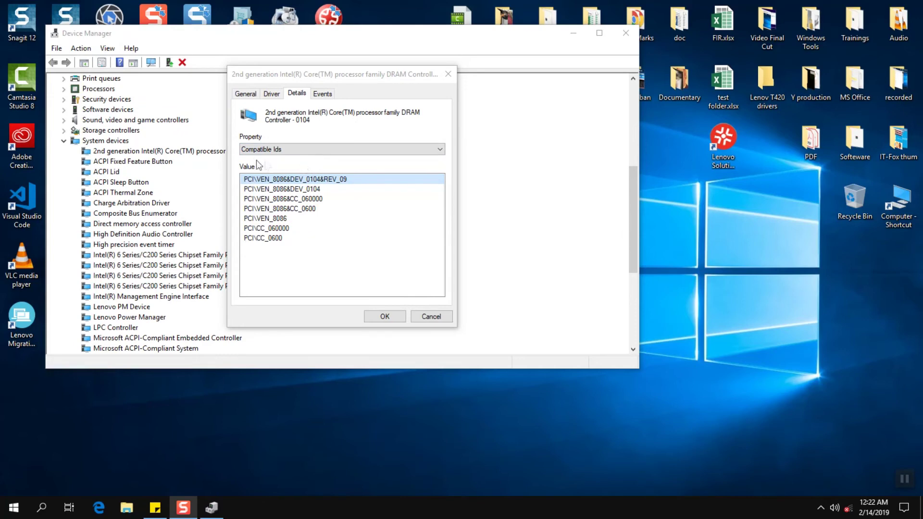
Copy the DRAM controller's first Compatible Ids value, switch the property to Hardware Ids and copy its first value
right_click(310, 184)
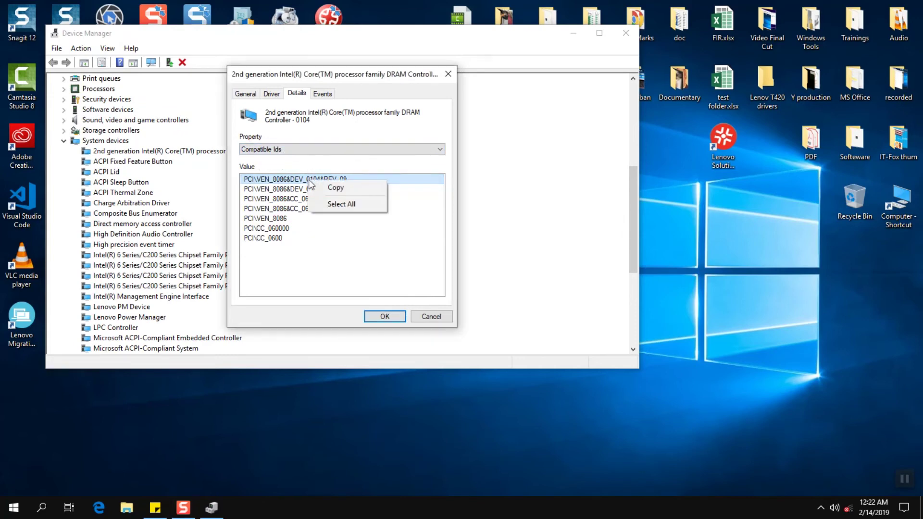
left_click(319, 189)
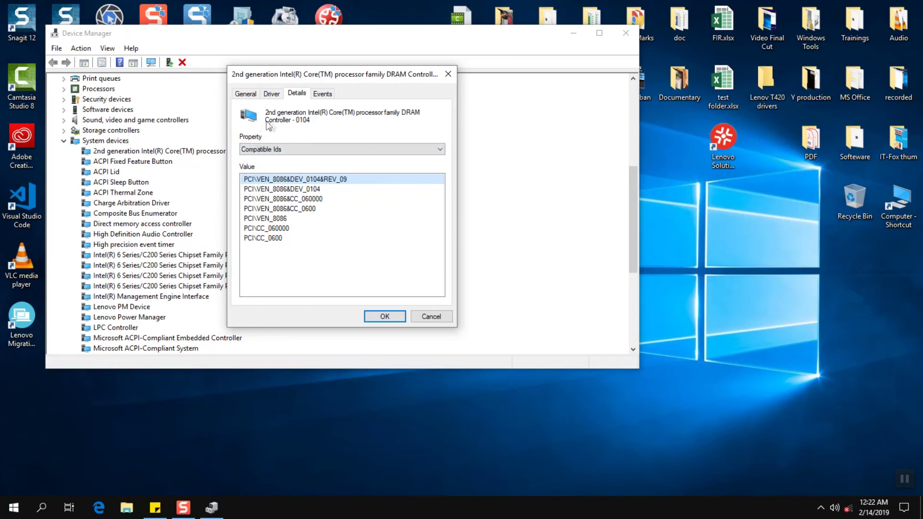
left_click(272, 149)
scroll(283, 187, "up", 1)
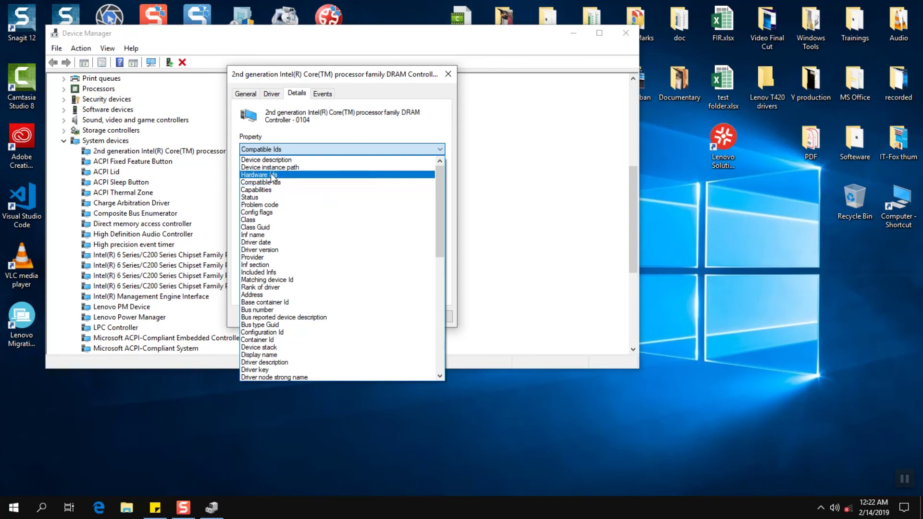
left_click(273, 175)
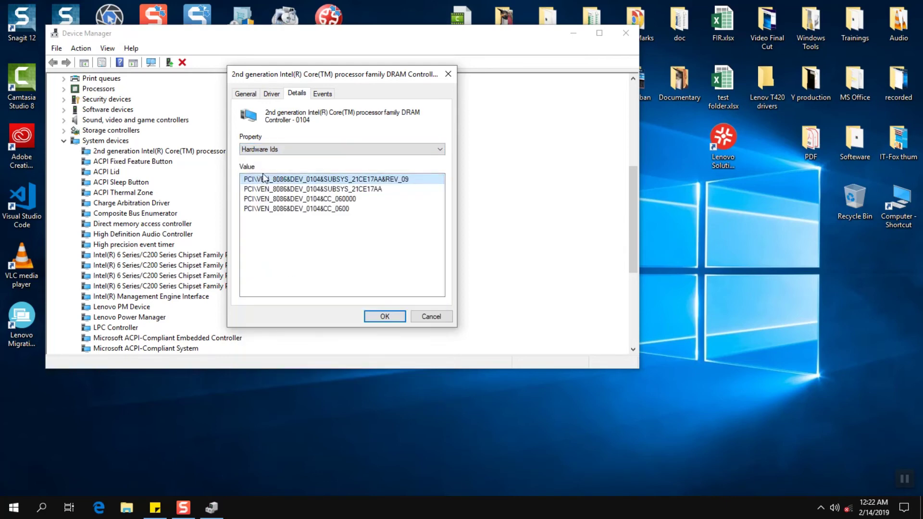
right_click(266, 180)
left_click(273, 188)
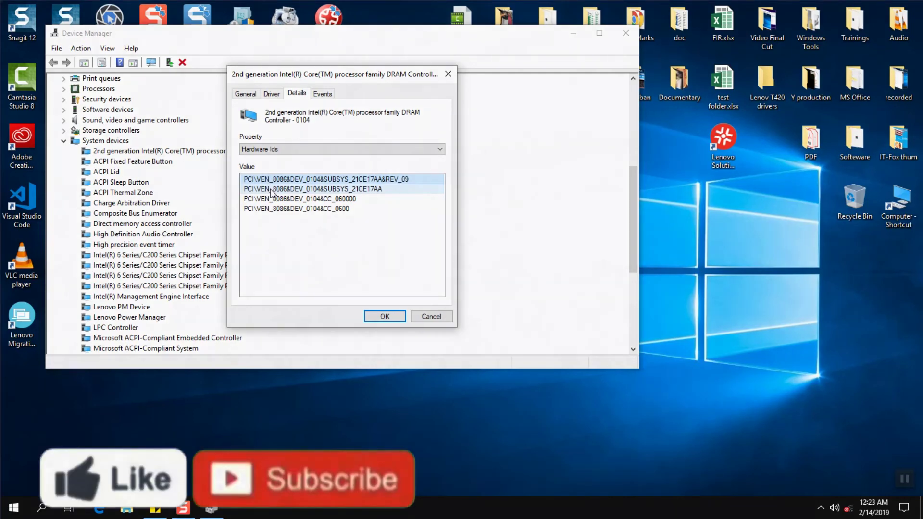
Check the DRAM controller's driver information and close its properties
left_click(272, 91)
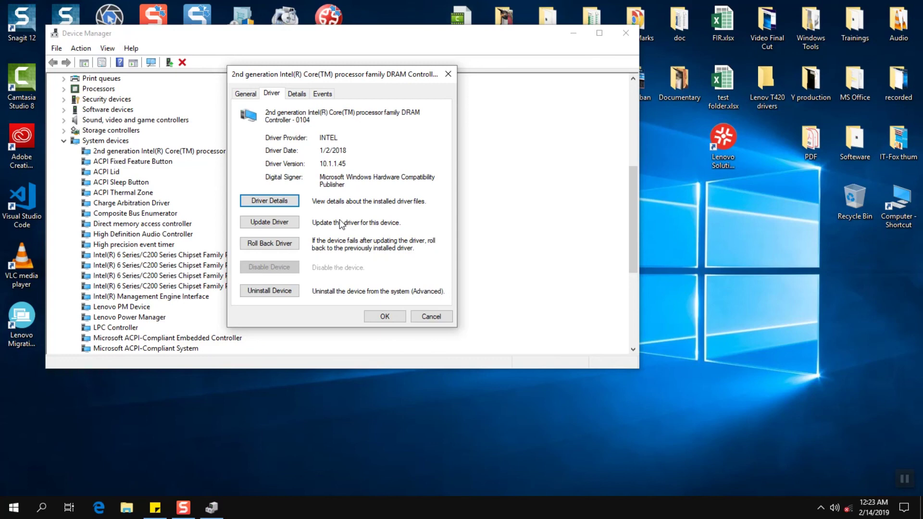
left_click(448, 75)
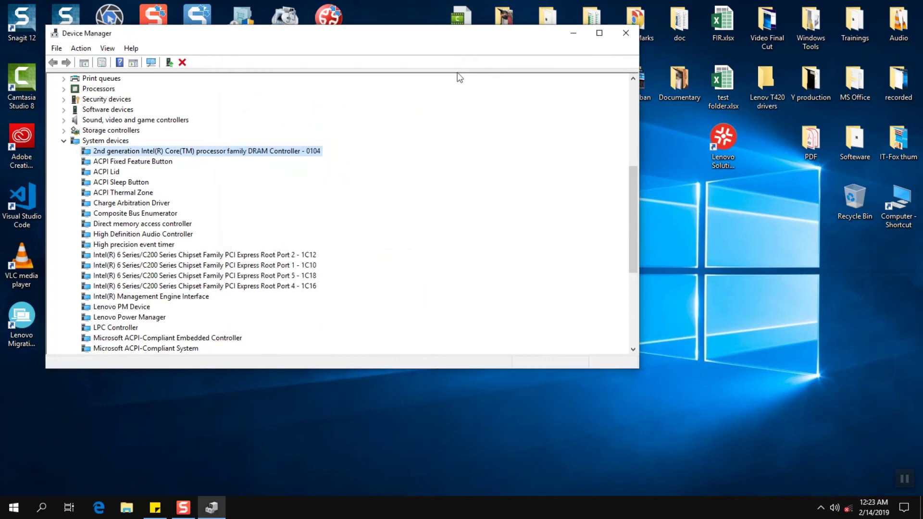